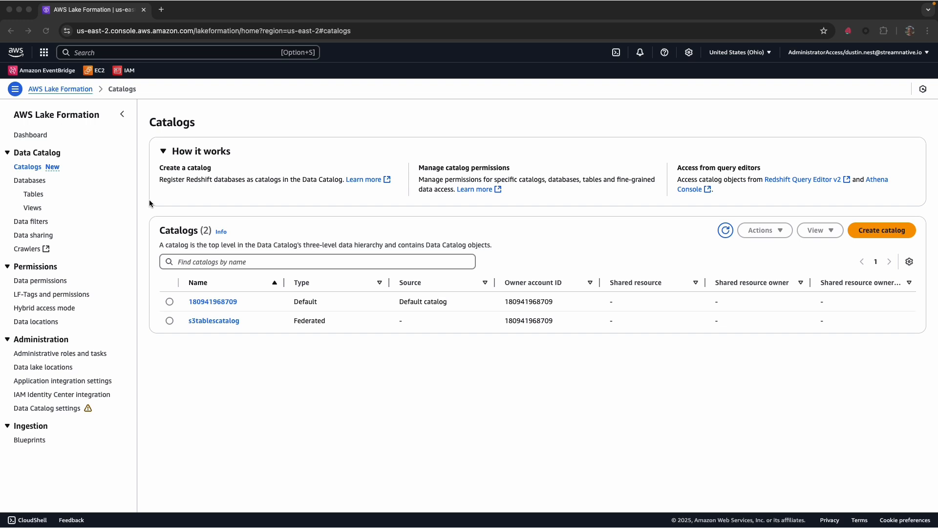
- Open the s3tablescatalog catalog and look over the bucket catalogs it contains
{"action": "left_click", "coordinate": [204, 322]}
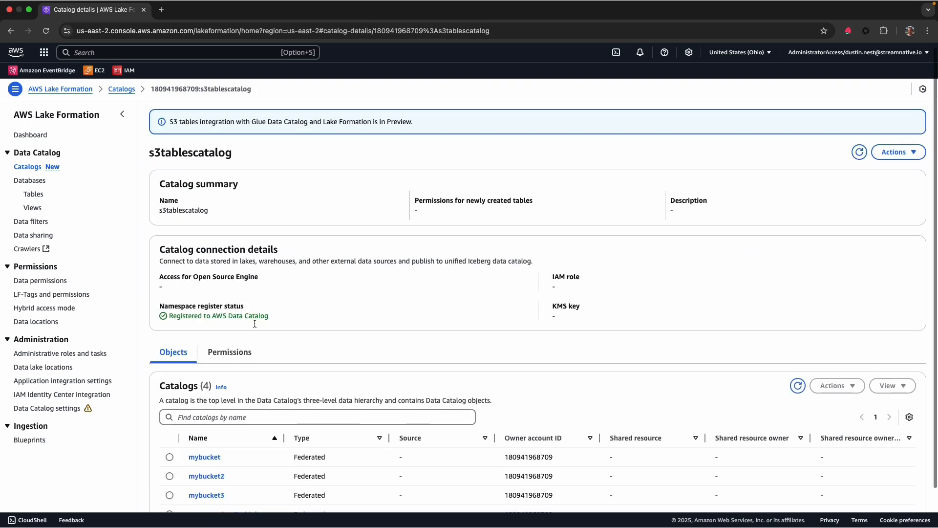
{"action": "scroll", "coordinate": [254, 323], "scroll_direction": "down", "scroll_amount": 2}
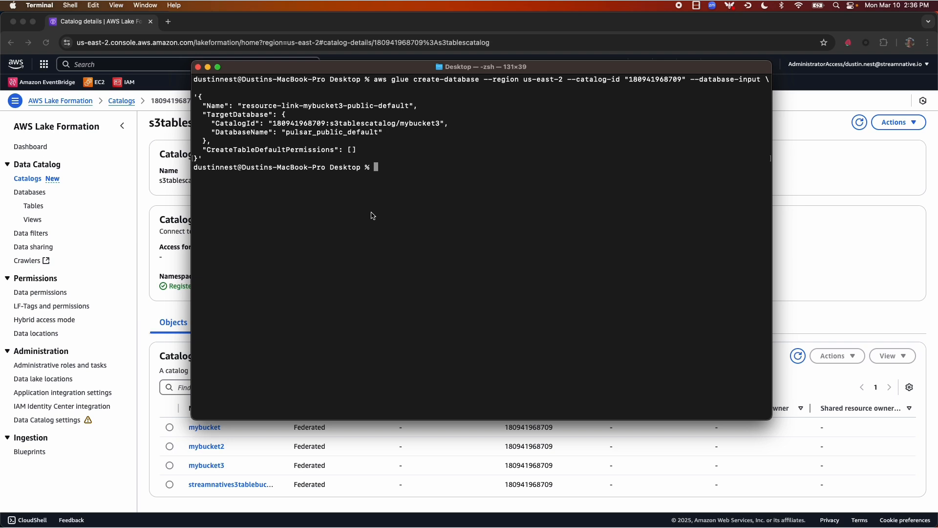
- In Terminal, review the aws glue create-database command's region, catalog ID, resource link name, target catalog and target database name
{"action": "left_click_drag", "start_coordinate": [523, 80], "coordinate": [559, 80]}
{"action": "left_click_drag", "start_coordinate": [629, 80], "coordinate": [677, 80]}
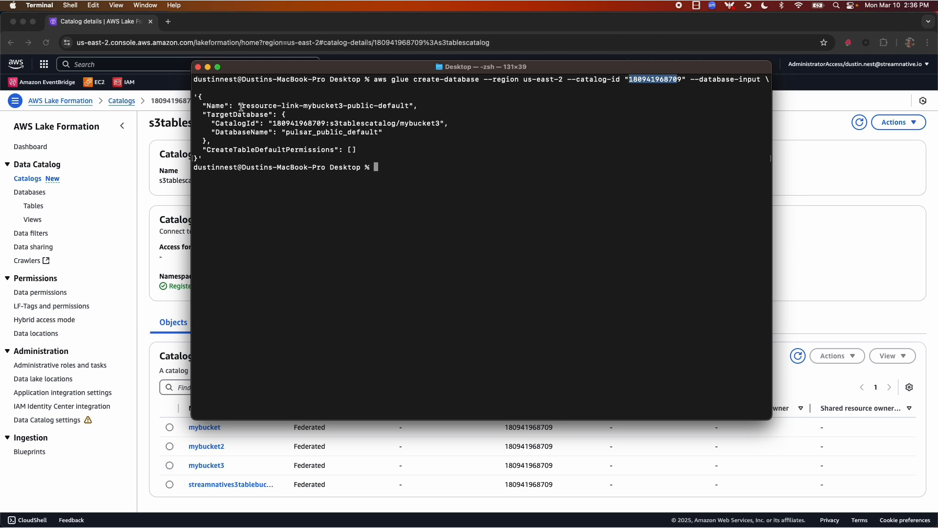
{"action": "left_click_drag", "start_coordinate": [242, 107], "coordinate": [409, 107]}
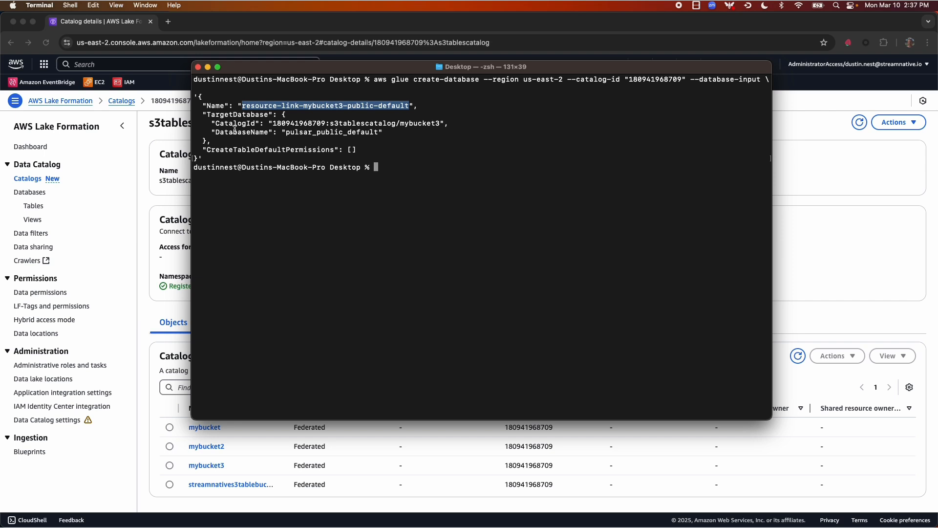
{"action": "left_click_drag", "start_coordinate": [273, 123], "coordinate": [440, 124]}
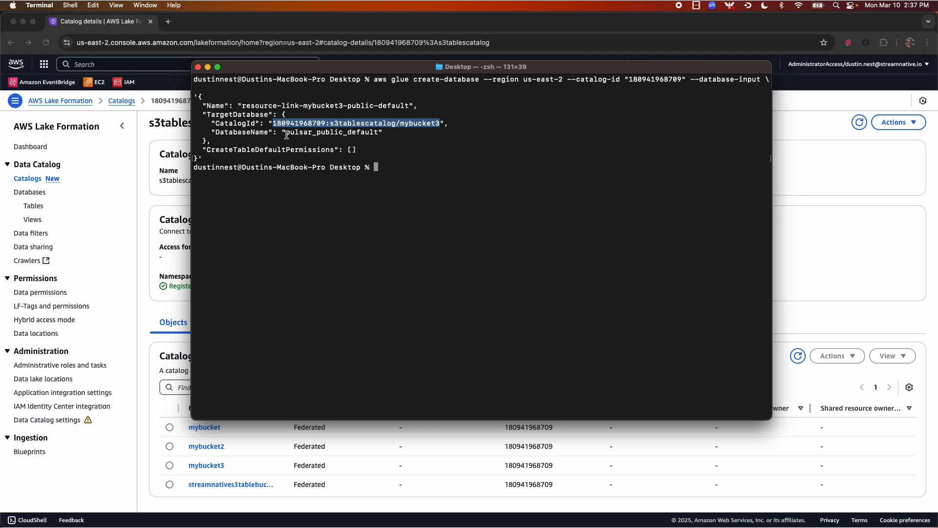
{"action": "left_click_drag", "start_coordinate": [286, 134], "coordinate": [379, 133]}
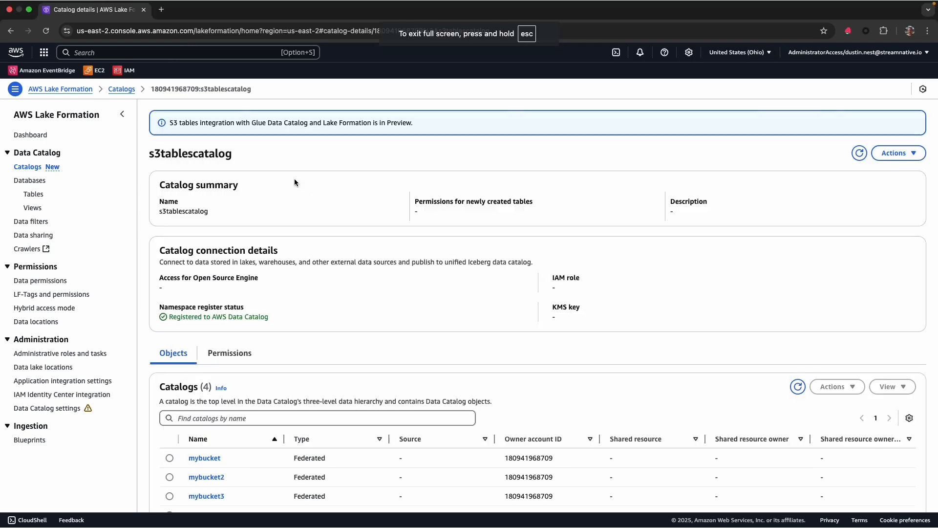
- Back in the Lake Formation console, open the default catalog from the catalog list and check its databases for the resource link
{"action": "left_click", "coordinate": [122, 90]}
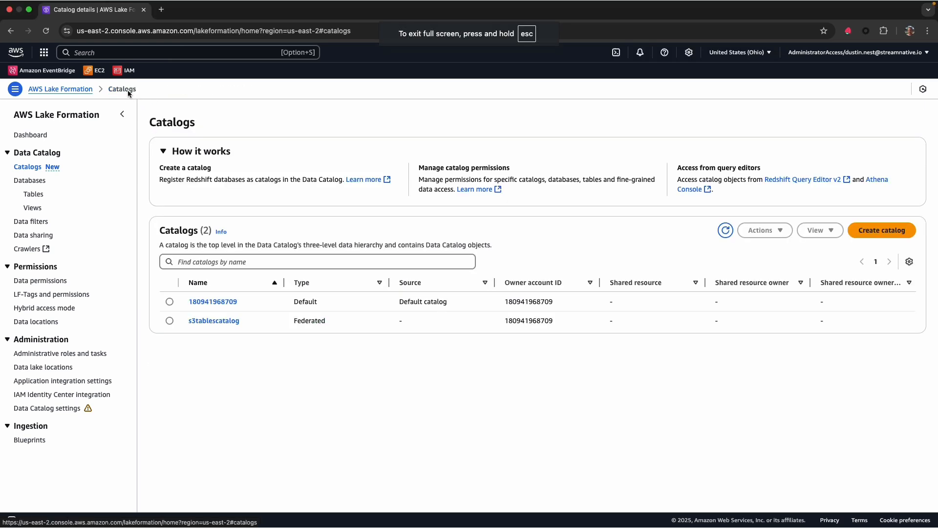
{"action": "left_click", "coordinate": [218, 302]}
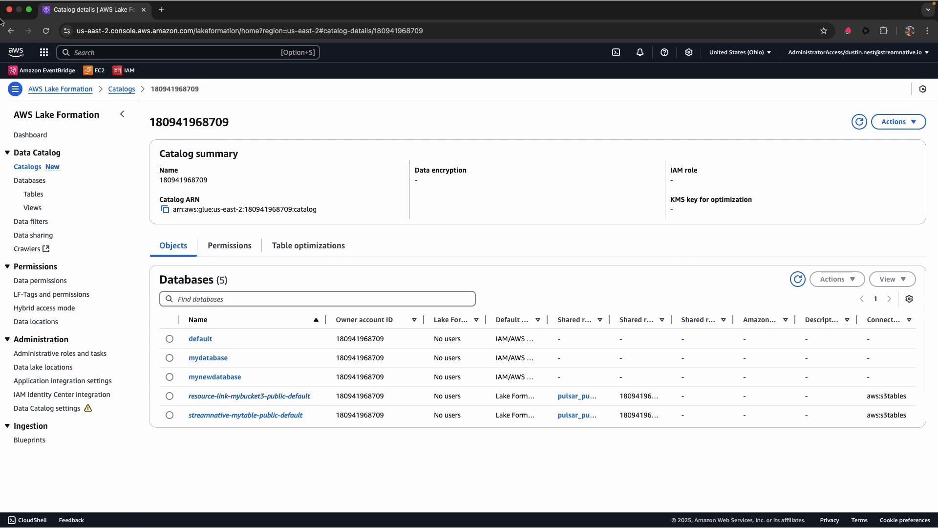
{"action": "left_click", "coordinate": [11, 30]}
{"action": "left_click", "coordinate": [223, 321]}
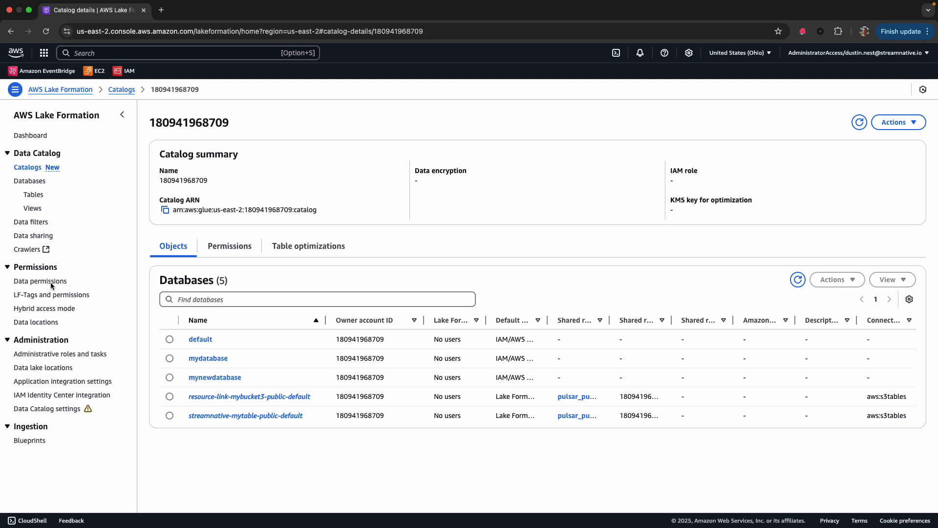
- Start a new data permissions grant with the AWSReservedSSO_AdministratorAccess role as its IAM principal
{"action": "left_click", "coordinate": [51, 282]}
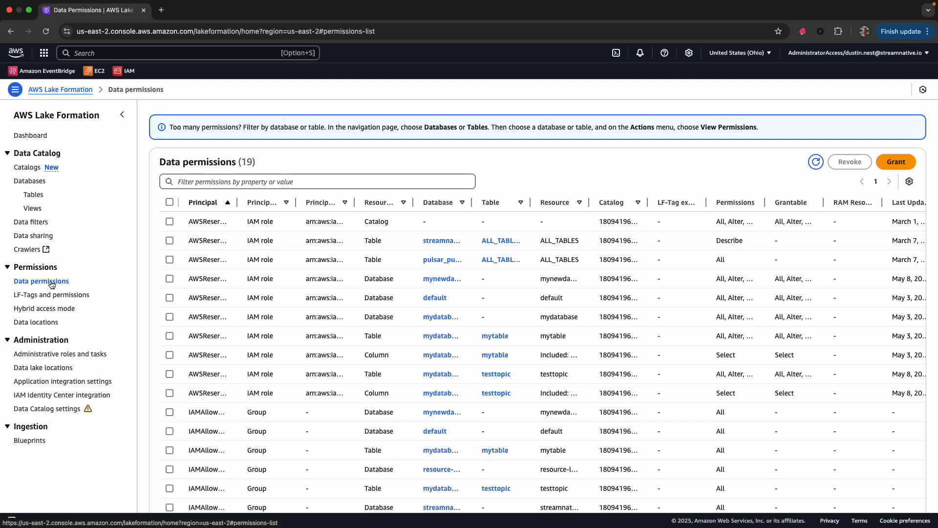
{"action": "left_click", "coordinate": [895, 165]}
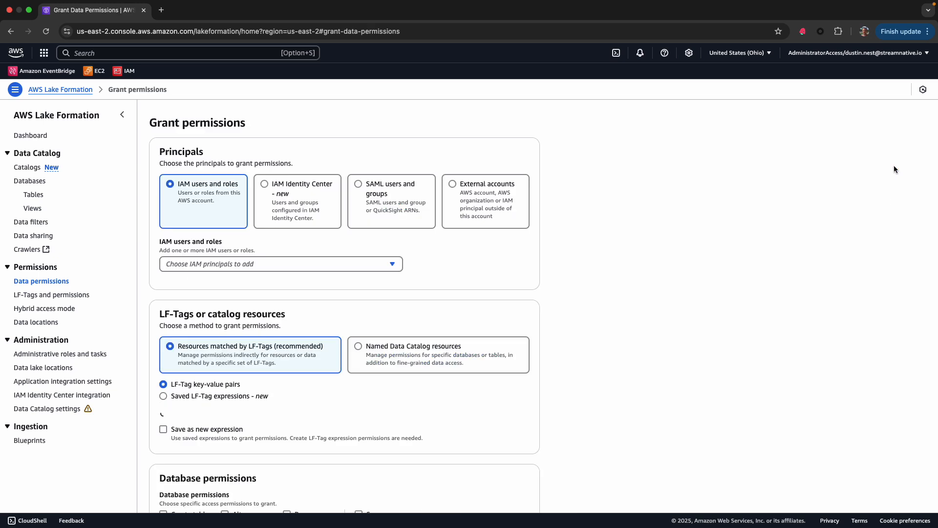
{"action": "left_click", "coordinate": [224, 264]}
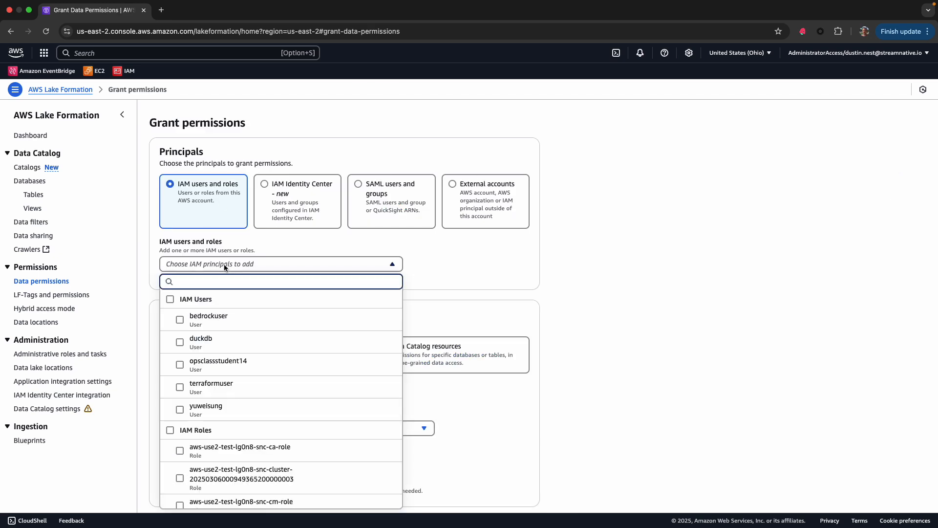
{"action": "scroll", "coordinate": [338, 400], "scroll_direction": "down", "scroll_amount": 8}
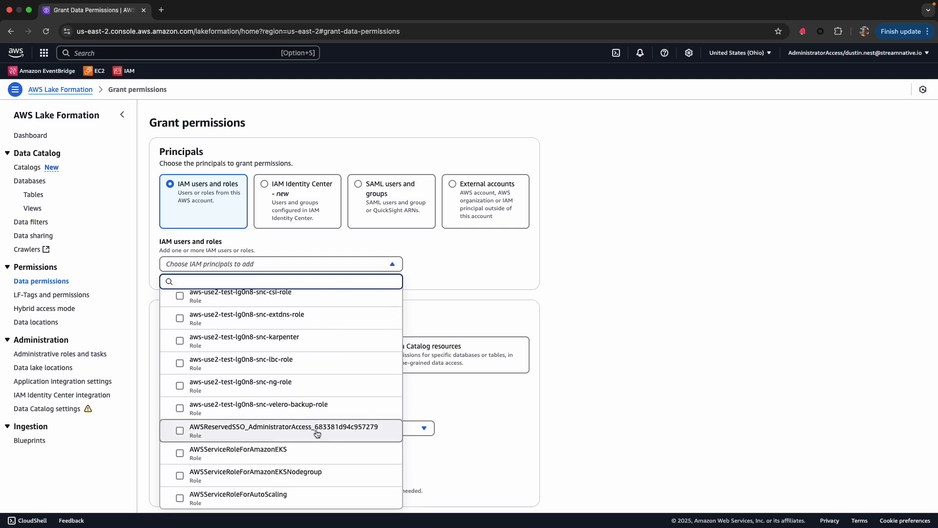
{"action": "left_click", "coordinate": [316, 432]}
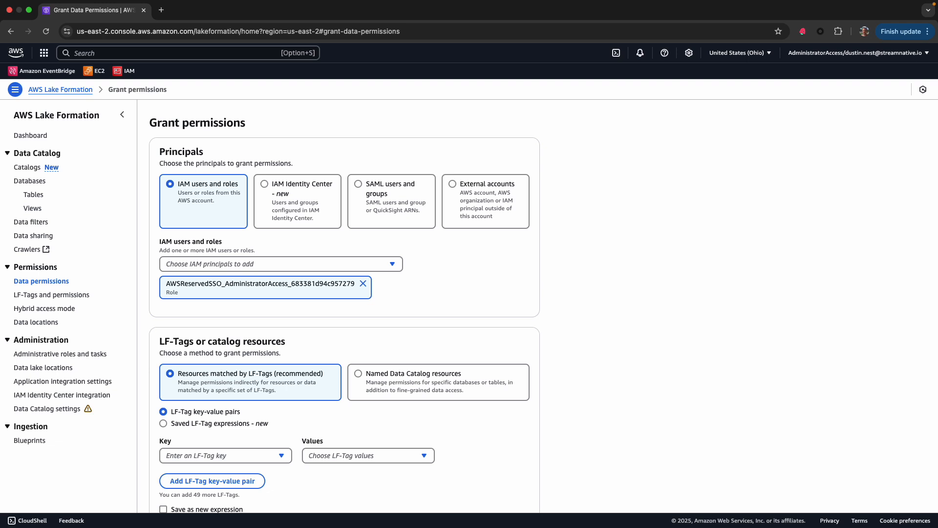
- Grant by named Data Catalog resources and choose the s3tablescatalog/mybucket3 catalog
{"action": "left_click", "coordinate": [359, 374]}
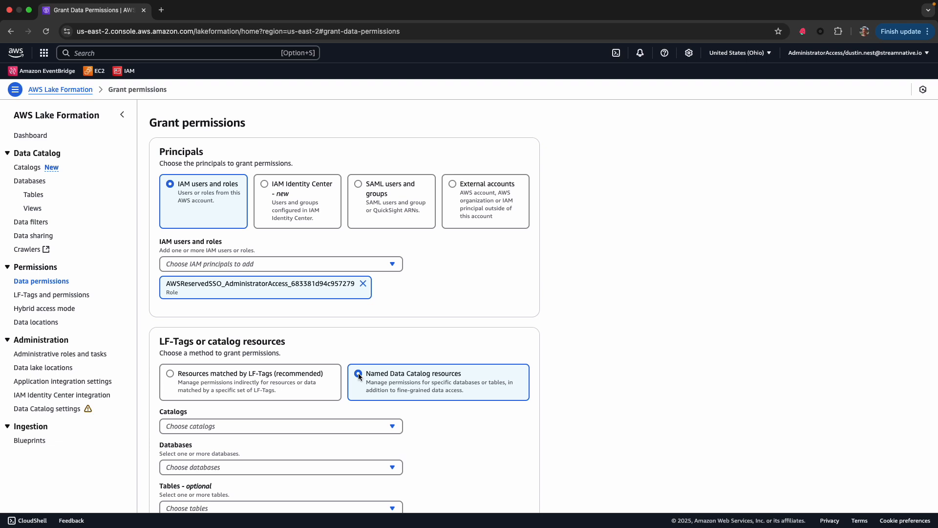
{"action": "left_click", "coordinate": [212, 426]}
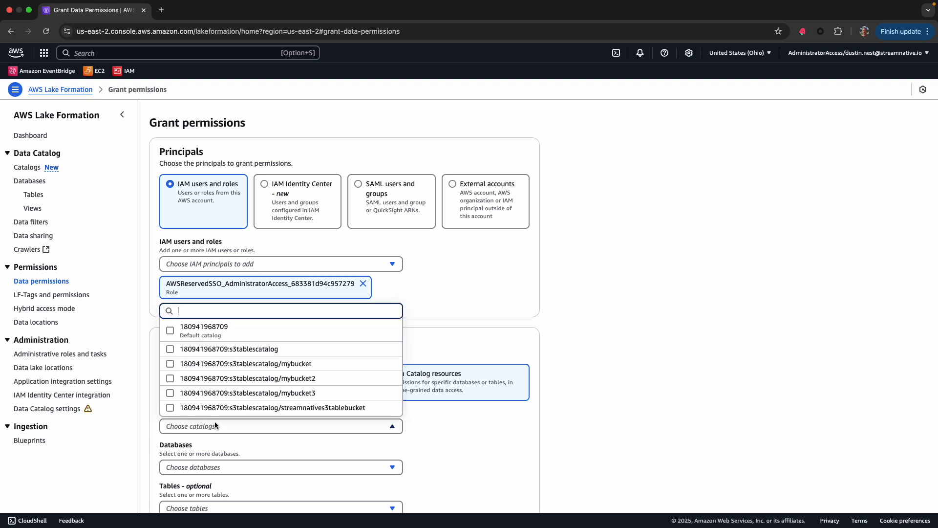
{"action": "left_click", "coordinate": [255, 398]}
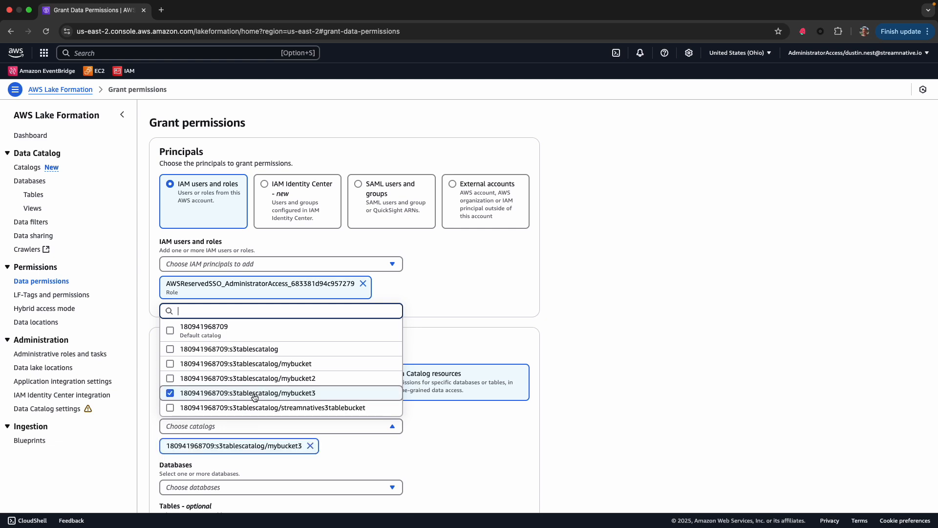
{"action": "scroll", "coordinate": [372, 445], "scroll_direction": "down", "scroll_amount": 4}
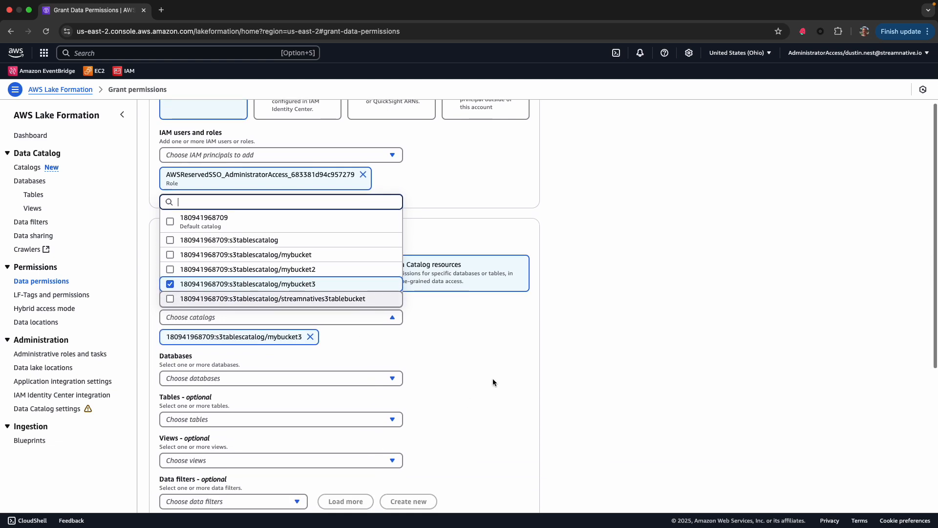
{"action": "left_click", "coordinate": [493, 378]}
- Choose the pulsar_public_default database and all of its tables as the resources for the grant
{"action": "scroll", "coordinate": [493, 378], "scroll_direction": "down", "scroll_amount": 2}
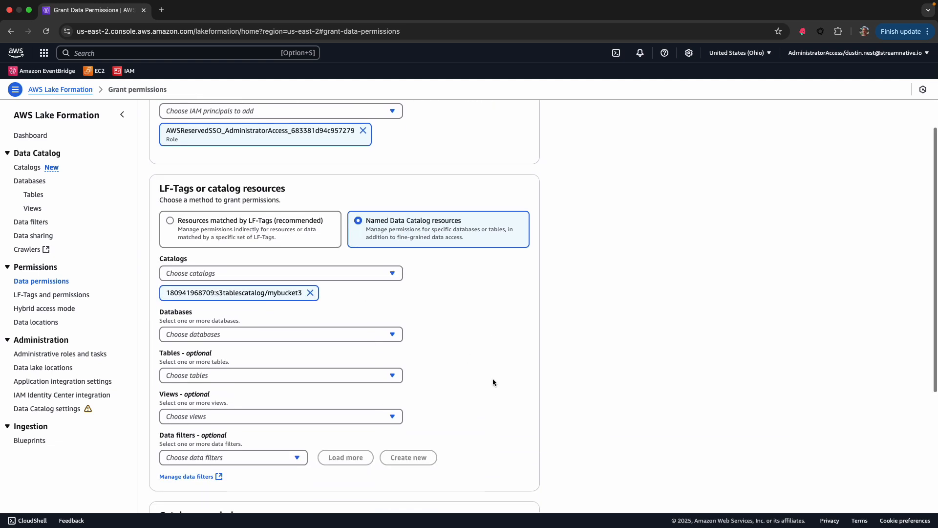
{"action": "left_click", "coordinate": [318, 328]}
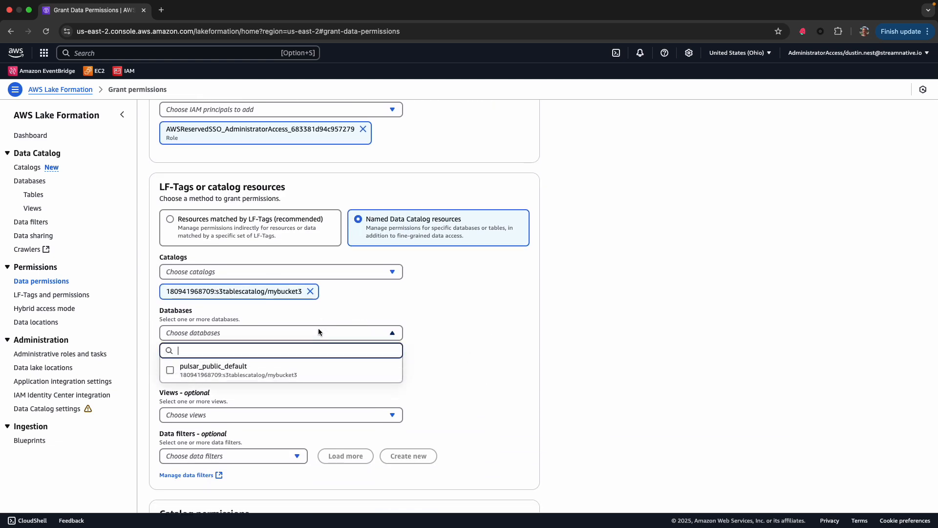
{"action": "left_click", "coordinate": [170, 371]}
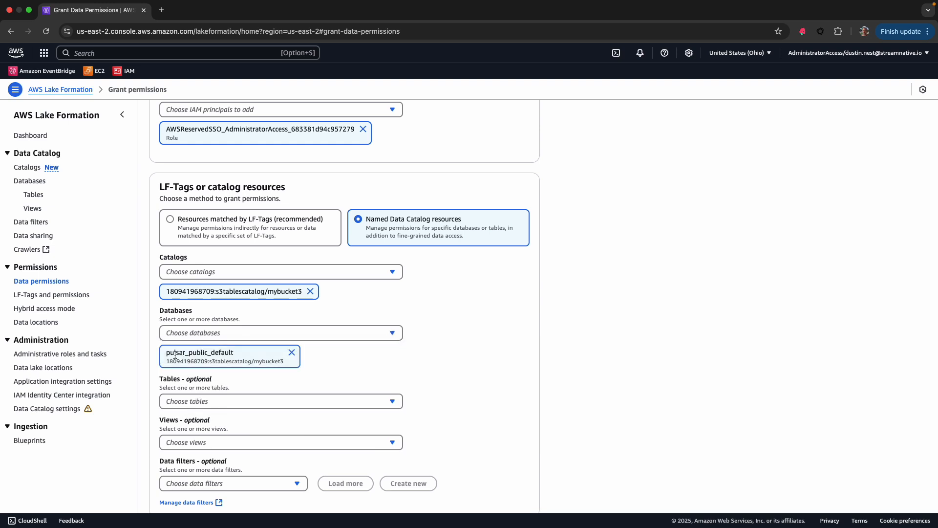
{"action": "left_click", "coordinate": [239, 401]}
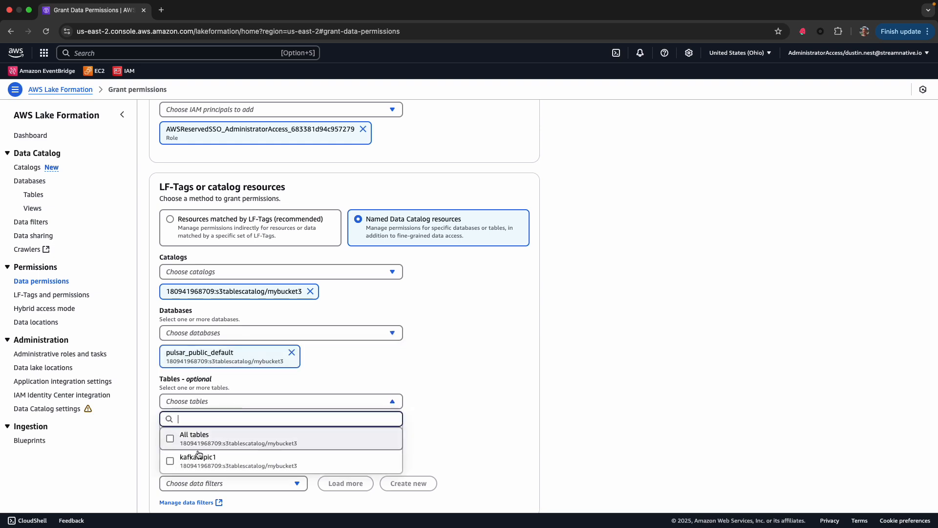
{"action": "left_click", "coordinate": [171, 441]}
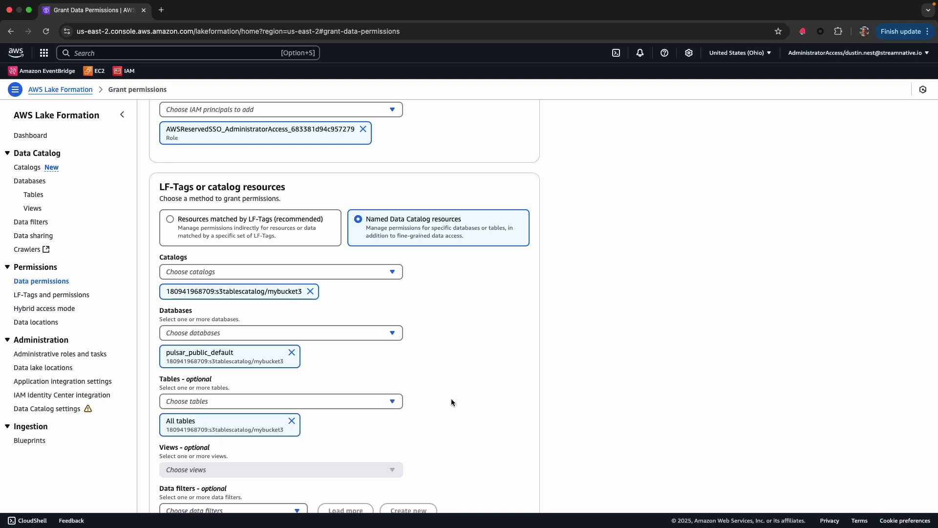
- Select the Super table permission and submit the grant
{"action": "scroll", "coordinate": [537, 383], "scroll_direction": "down", "scroll_amount": 5}
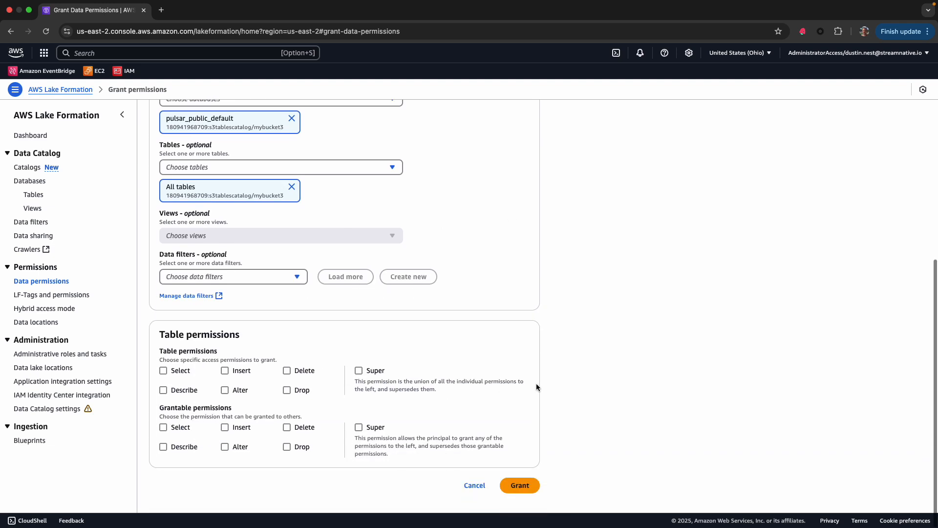
{"action": "left_click", "coordinate": [359, 372]}
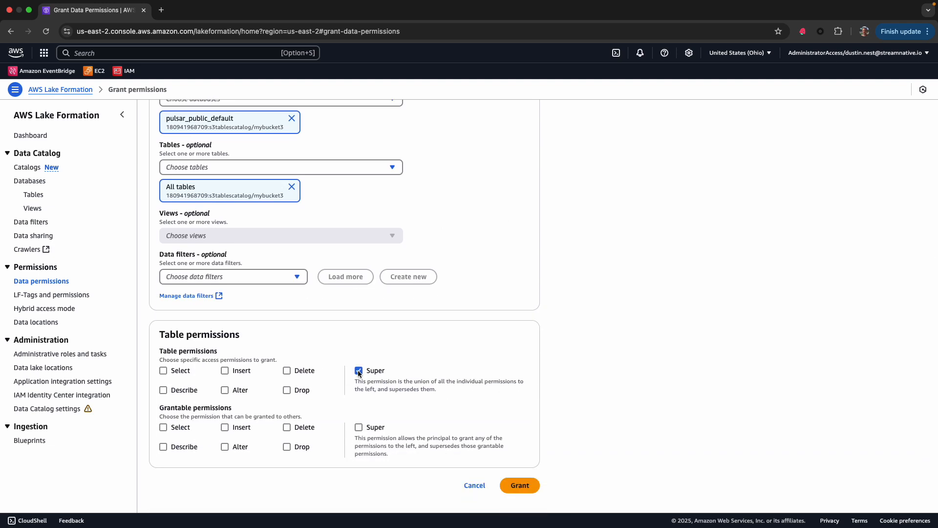
{"action": "left_click", "coordinate": [520, 486]}
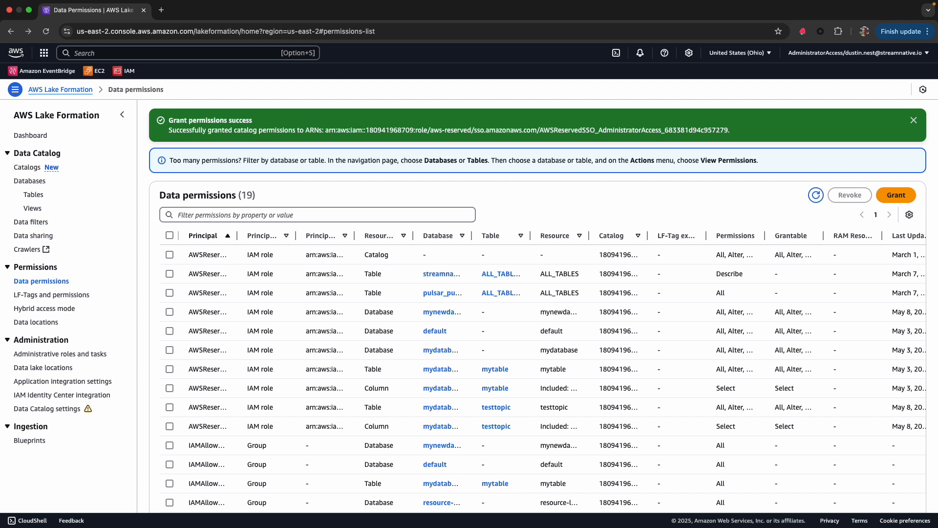
- Begin a second permissions grant and add the AWSReservedSSO_AdministratorAccess role as the principal
{"action": "left_click", "coordinate": [897, 195]}
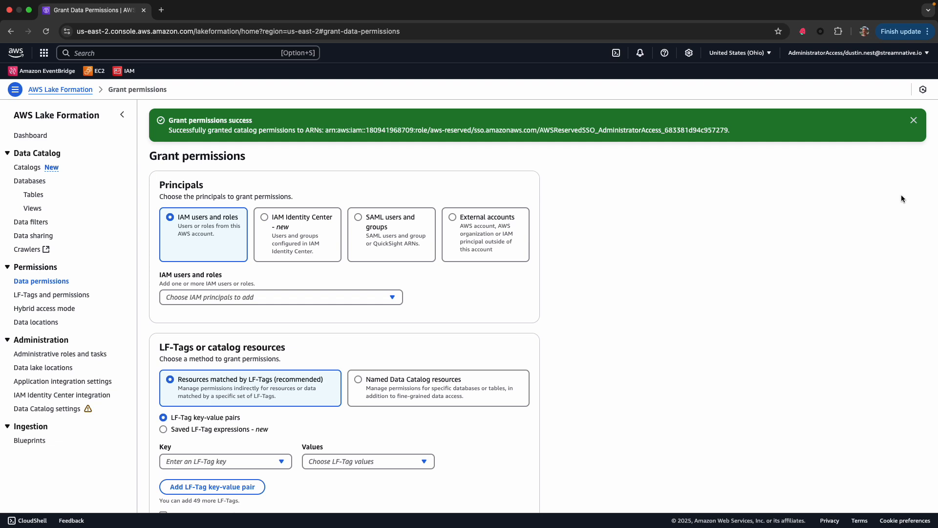
{"action": "left_click", "coordinate": [350, 298]}
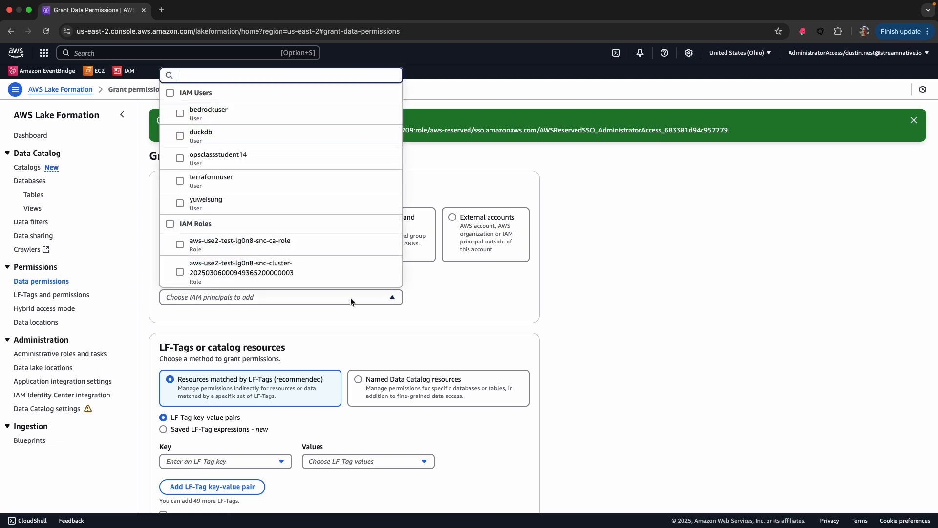
{"action": "scroll", "coordinate": [346, 274], "scroll_direction": "down", "scroll_amount": 10}
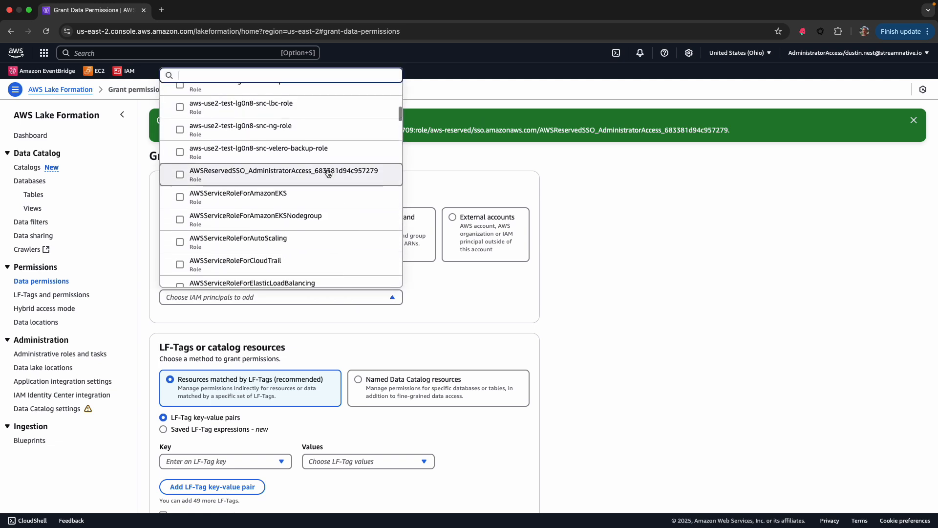
{"action": "left_click", "coordinate": [327, 171]}
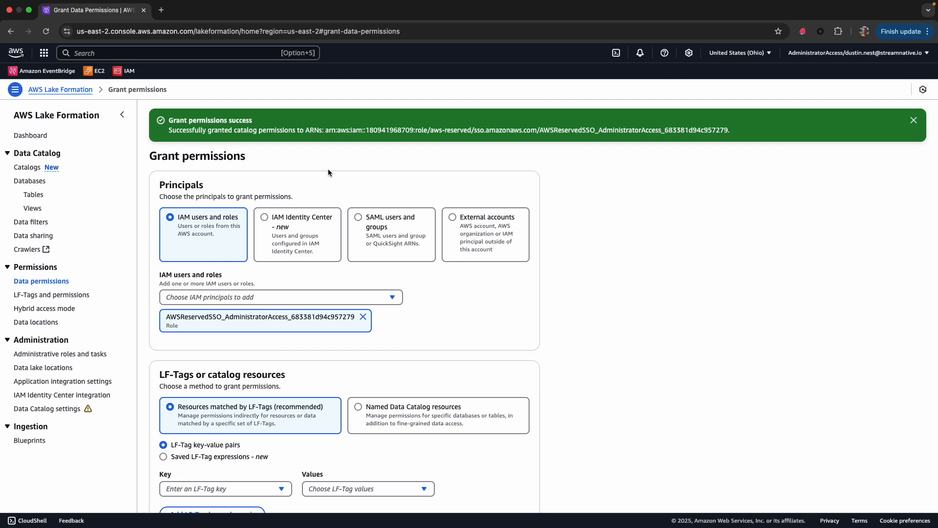
- Set the second grant to named Data Catalog resources and choose the default catalog
{"action": "scroll", "coordinate": [445, 324], "scroll_direction": "down", "scroll_amount": 3}
{"action": "scroll", "coordinate": [445, 326], "scroll_direction": "down", "scroll_amount": 1}
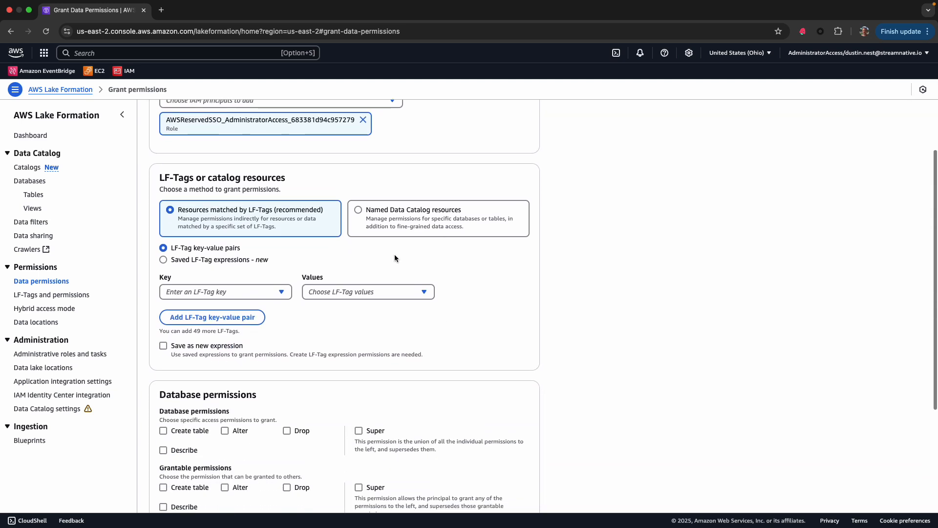
{"action": "left_click", "coordinate": [360, 211]}
{"action": "left_click", "coordinate": [231, 264]}
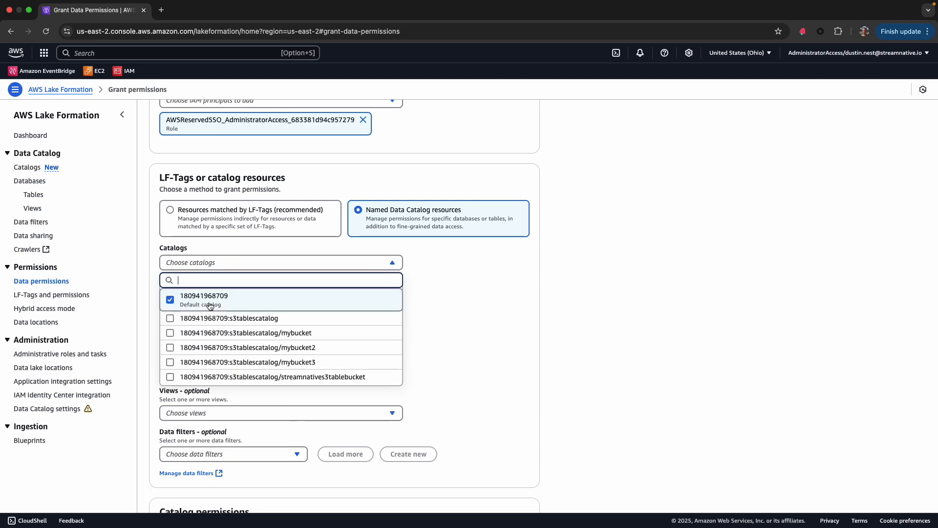
{"action": "left_click", "coordinate": [461, 312]}
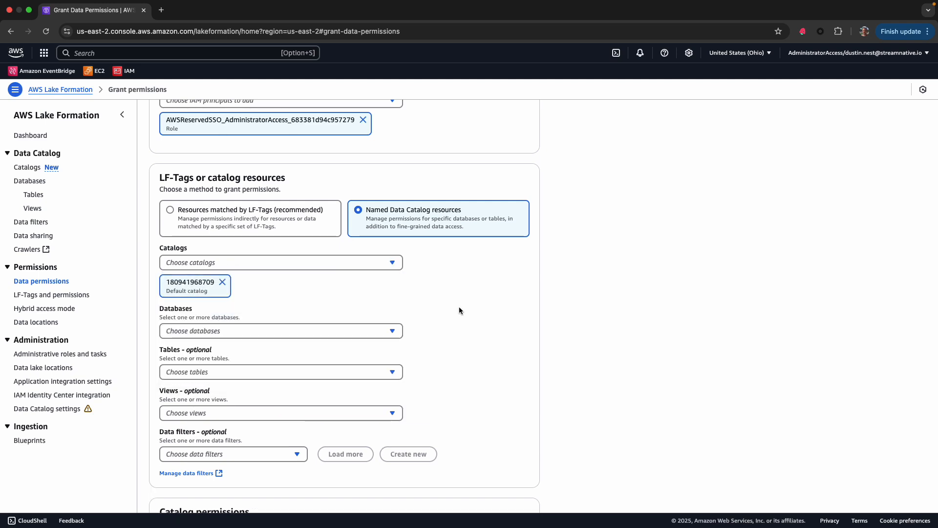
- Choose the resource-link-mybucket3-public-default database for the grant
{"action": "scroll", "coordinate": [459, 306], "scroll_direction": "down", "scroll_amount": 3}
{"action": "left_click", "coordinate": [264, 239]}
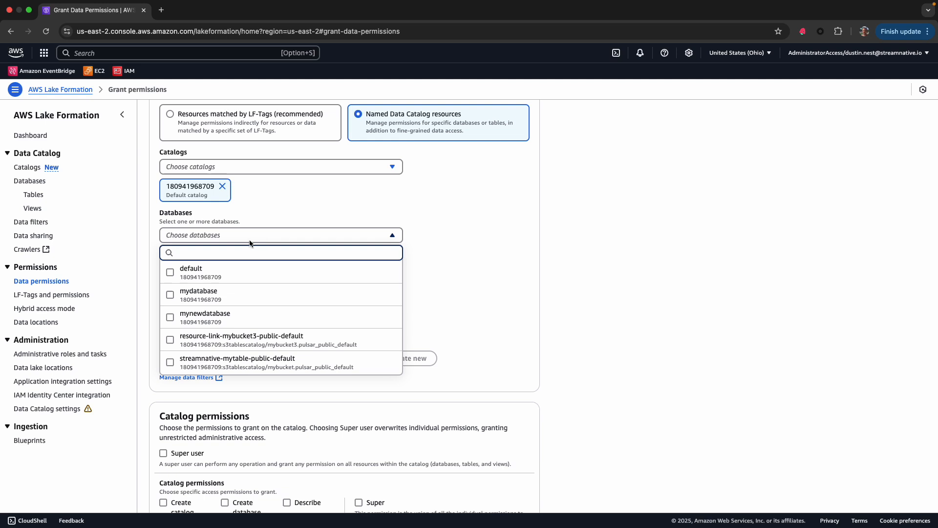
{"action": "left_click", "coordinate": [232, 341]}
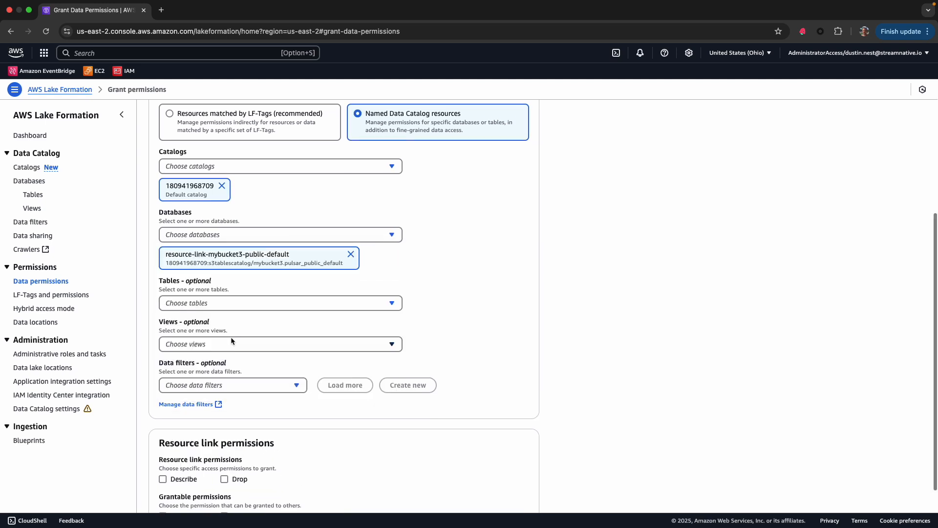
- Include all tables of the resource-link database, select the Describe table permission and submit the grant
{"action": "left_click", "coordinate": [234, 306]}
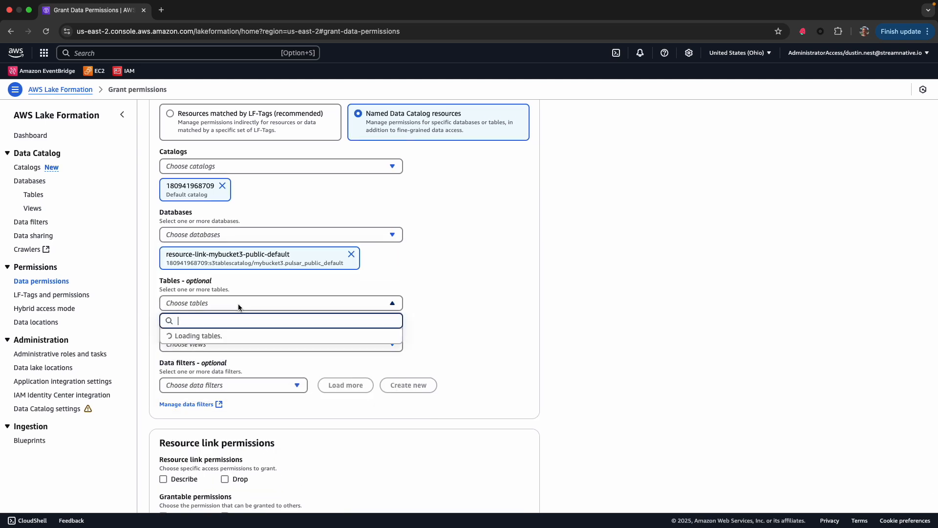
{"action": "left_click", "coordinate": [197, 337]}
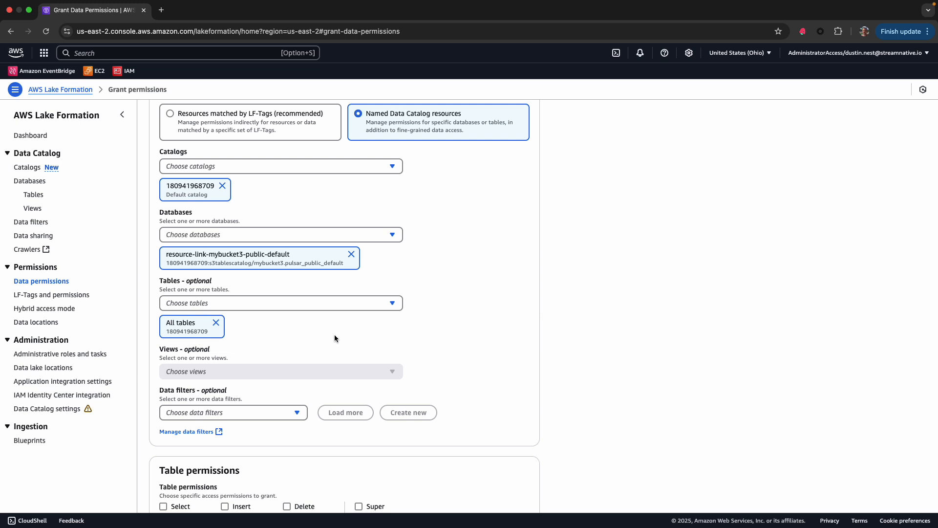
{"action": "scroll", "coordinate": [335, 338], "scroll_direction": "down", "scroll_amount": 3}
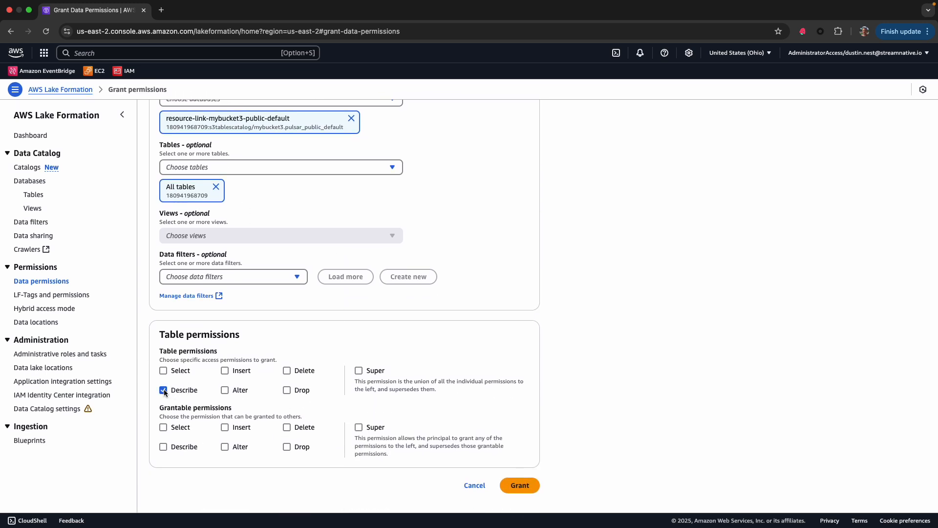
{"action": "left_click", "coordinate": [517, 483]}
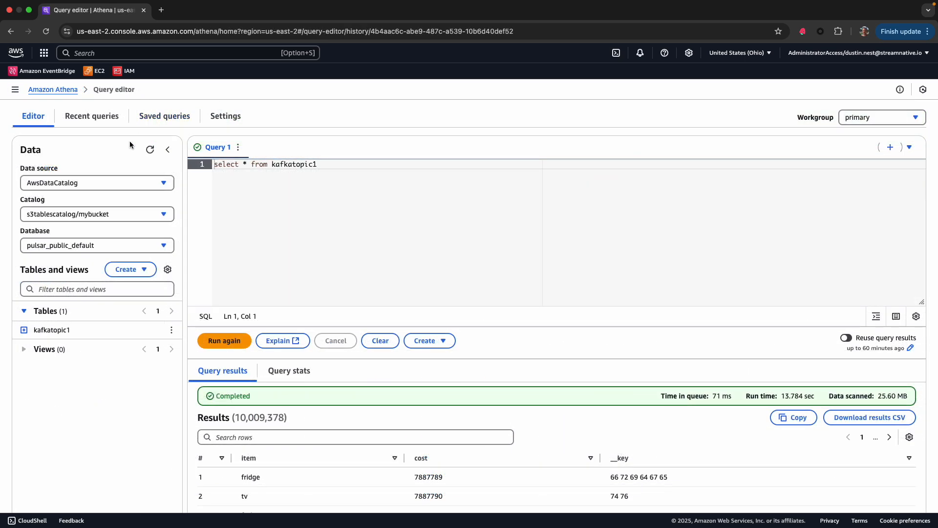
- In the Athena query editor, choose the AwsDataCatalog data source, the s3tablescatalog/mybucket3 catalog and the pulsar_public_default database
{"action": "left_click", "coordinate": [127, 182]}
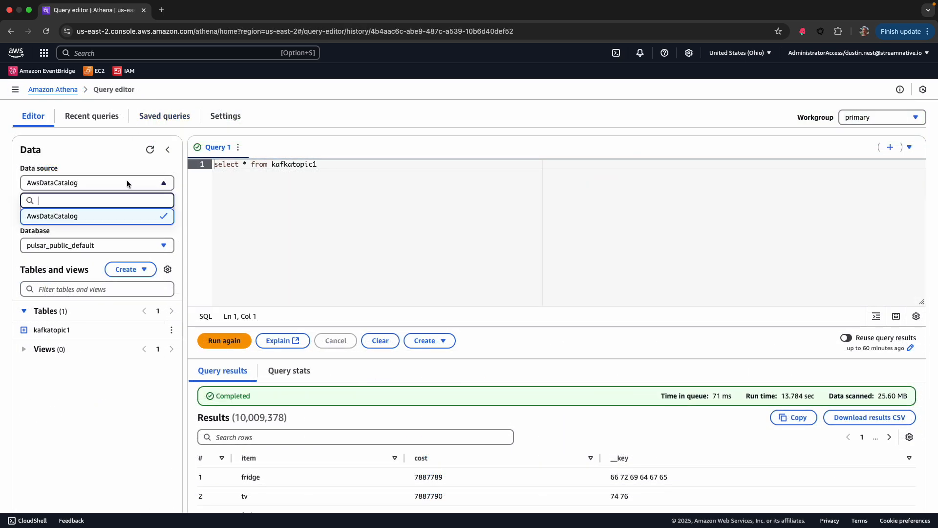
{"action": "left_click", "coordinate": [53, 220]}
{"action": "left_click", "coordinate": [110, 215]}
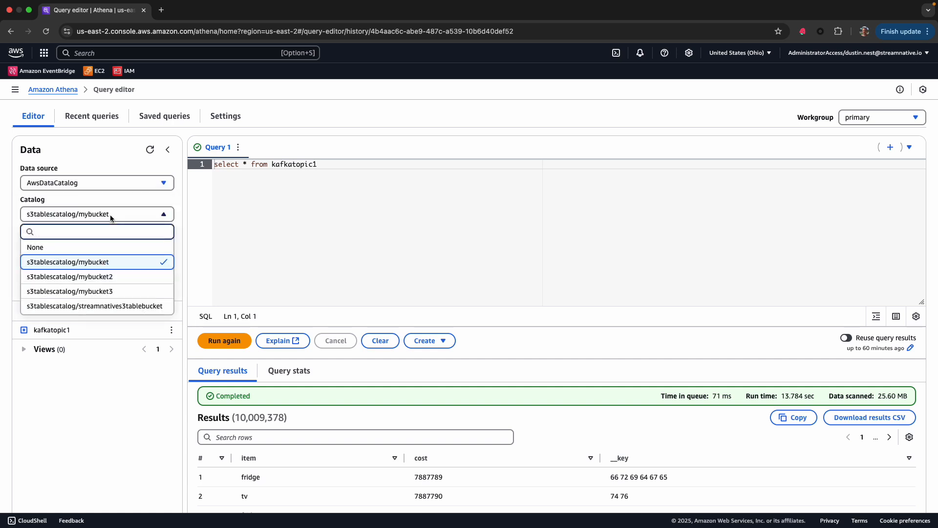
{"action": "left_click", "coordinate": [100, 290]}
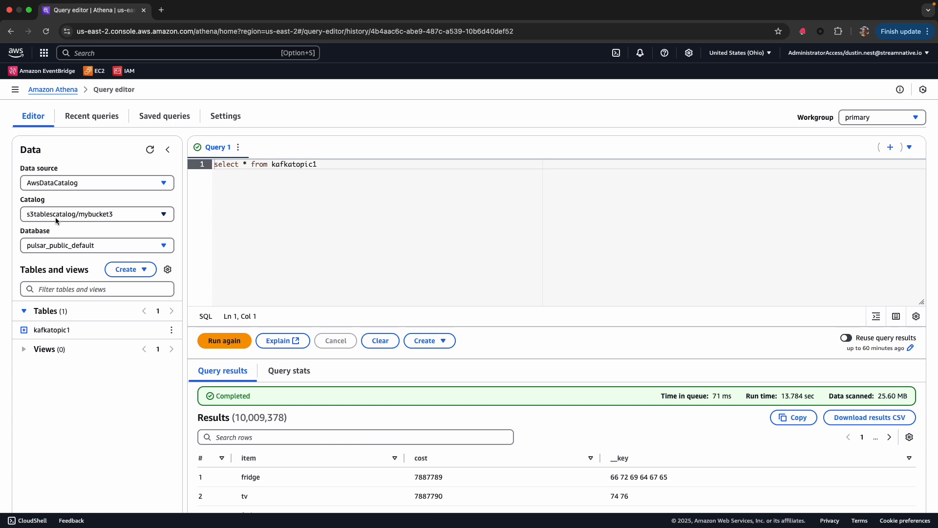
{"action": "left_click", "coordinate": [58, 247]}
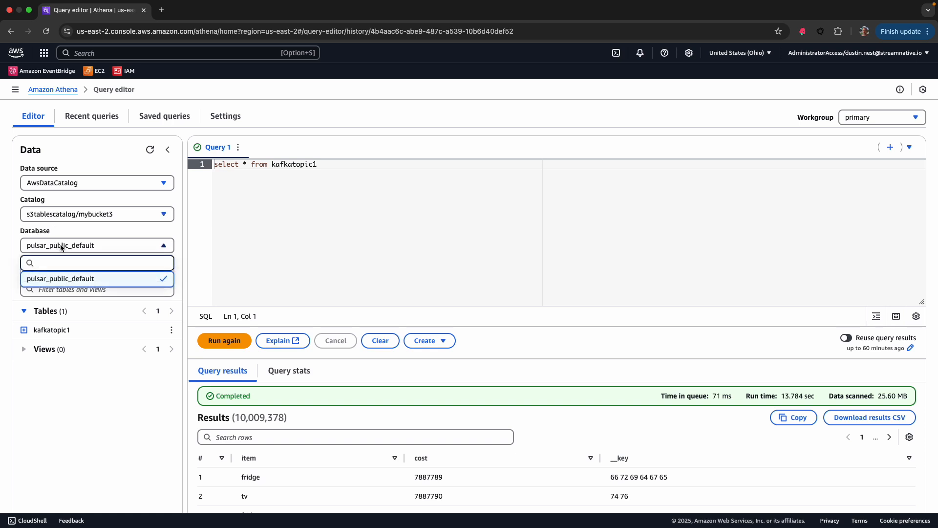
{"action": "left_click", "coordinate": [54, 282]}
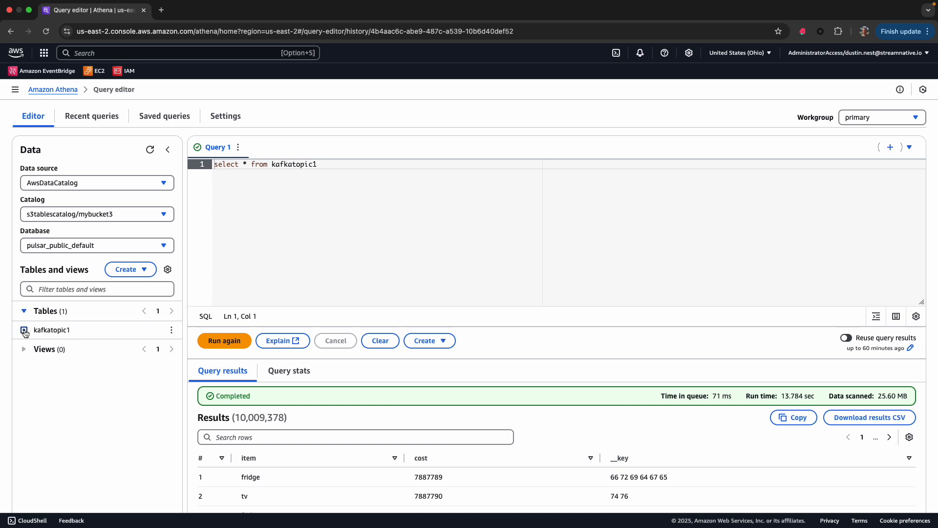
- Expand the kafkatopic1 table's columns and run the query select * from kafkatopic1
{"action": "left_click", "coordinate": [24, 330]}
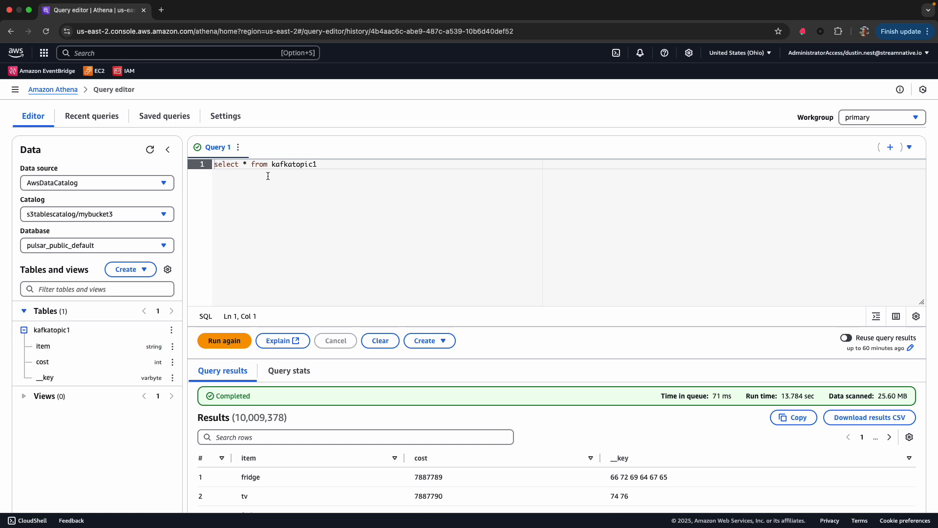
{"action": "left_click", "coordinate": [342, 167]}
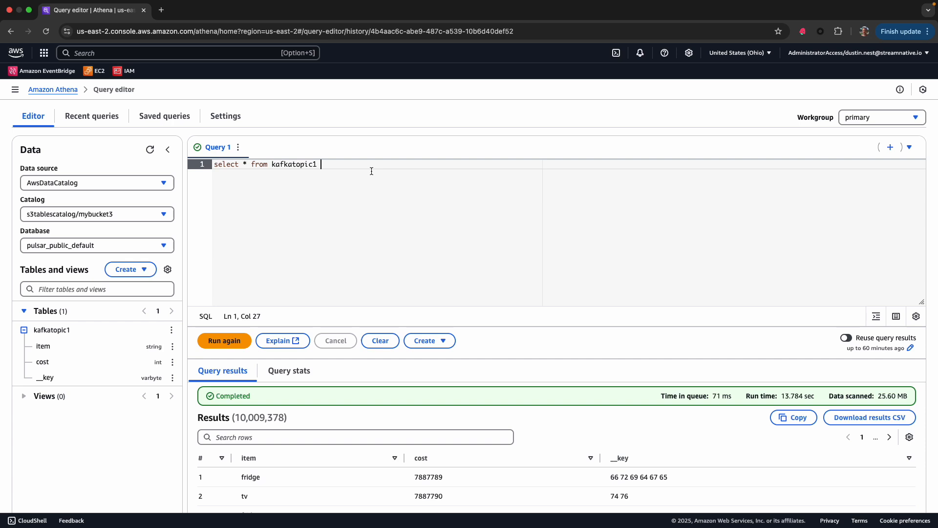
{"action": "left_click", "coordinate": [218, 344]}
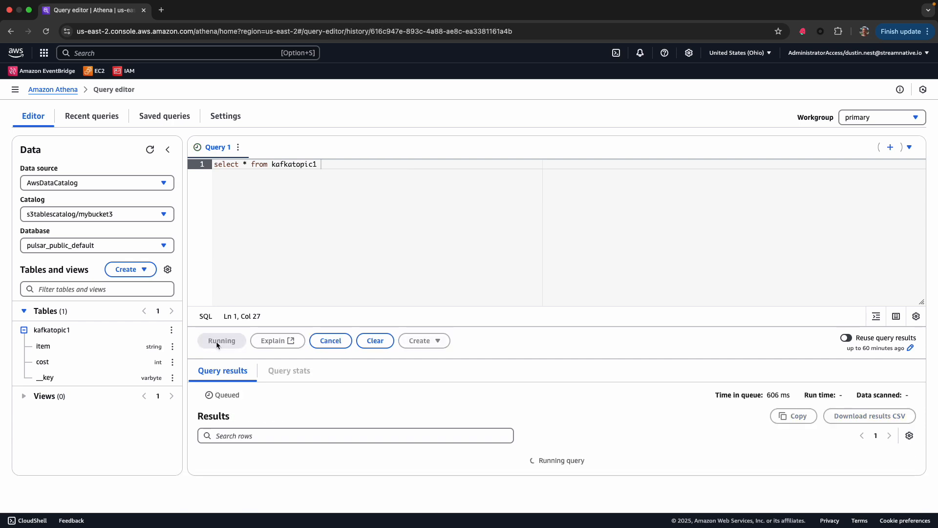